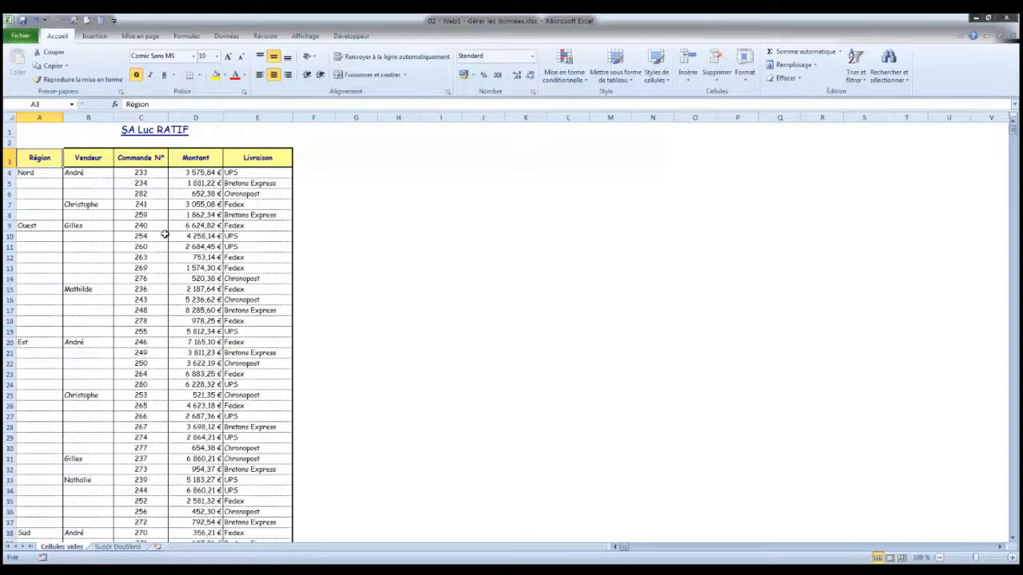
left_click(24, 184)
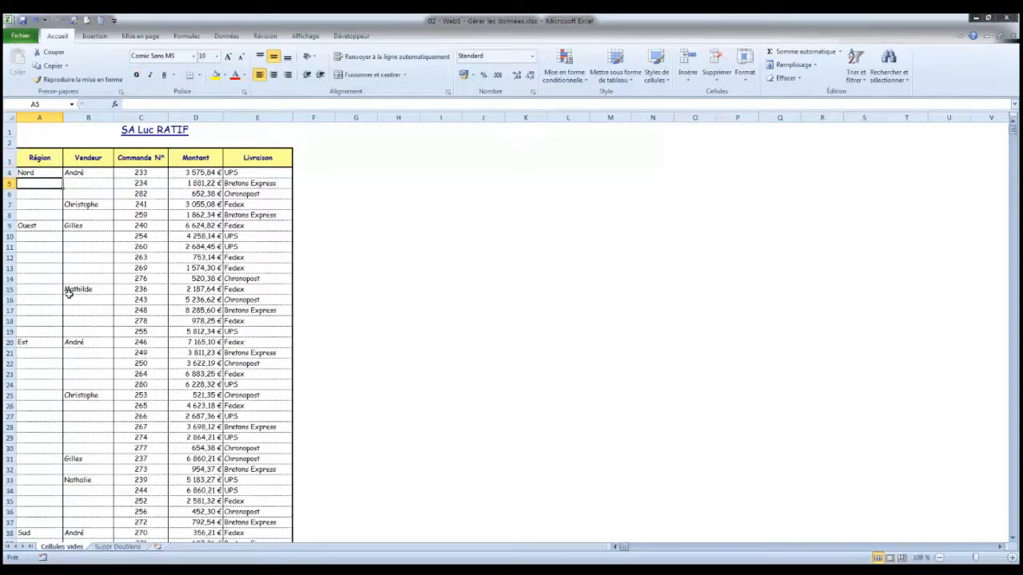
left_click_drag(32, 185, 33, 207)
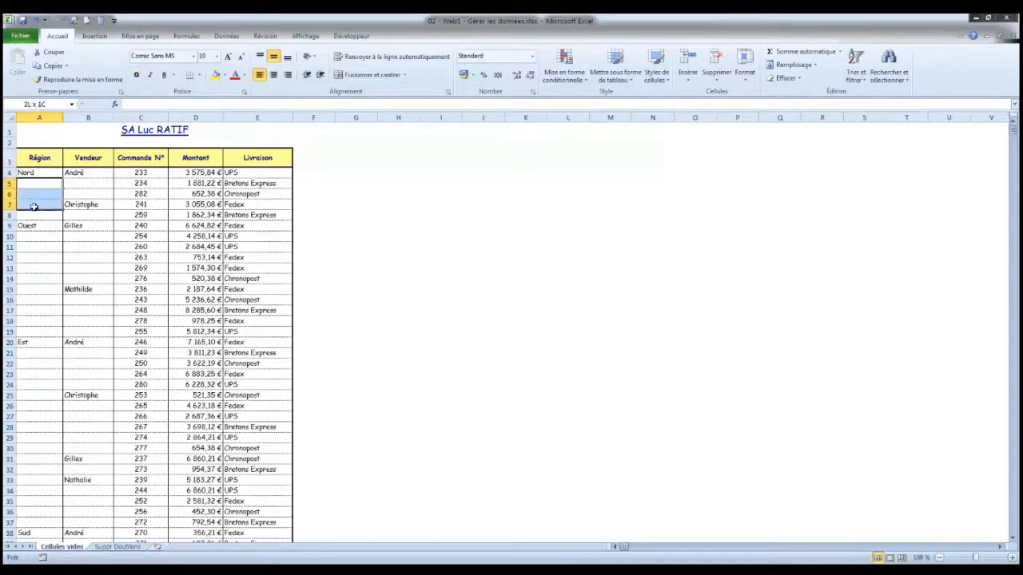
left_click(95, 185)
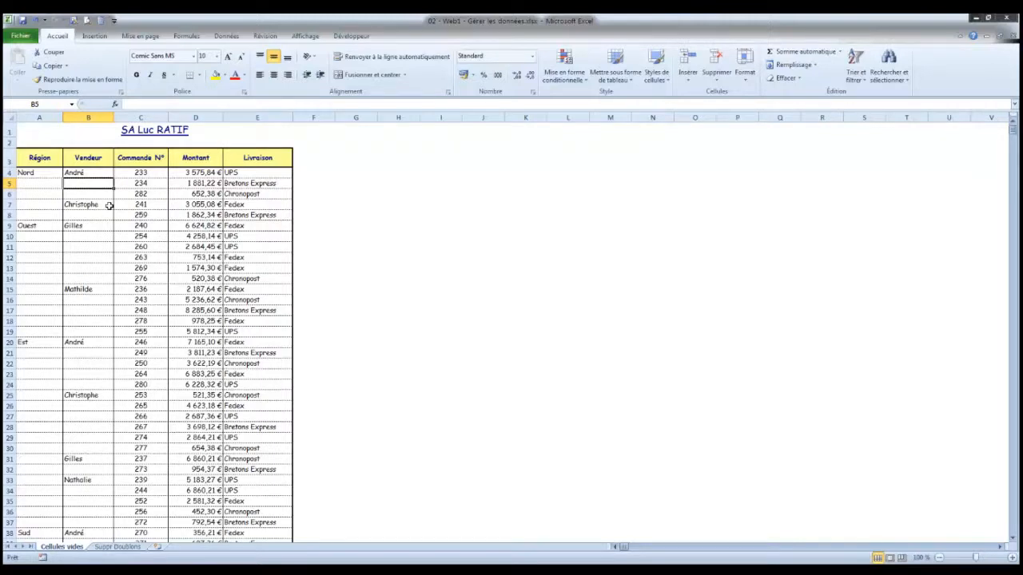
- Try filling the Nord region from A4 down to A8, and undo the fill
left_click(34, 173)
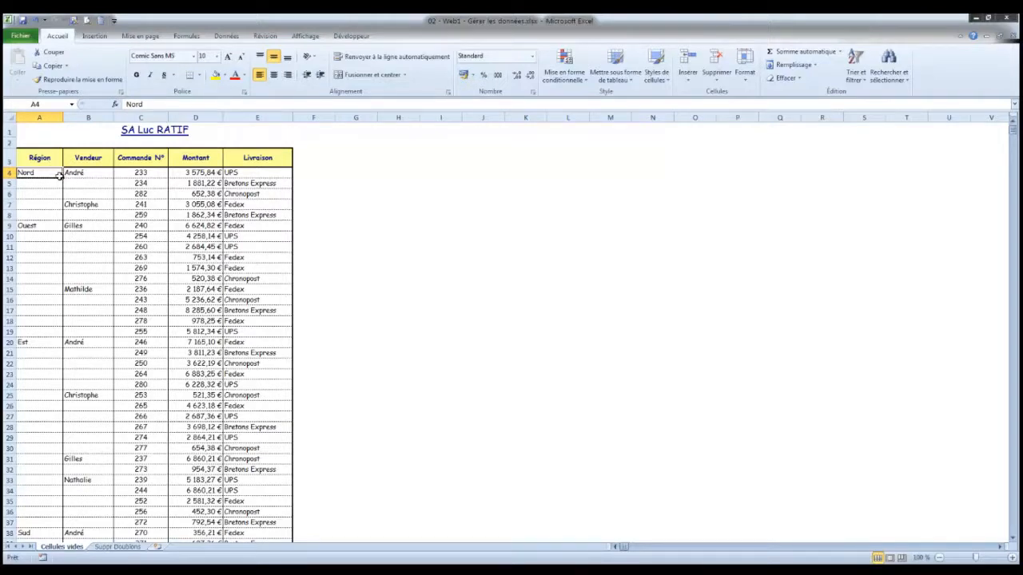
left_click_drag(59, 177, 61, 218)
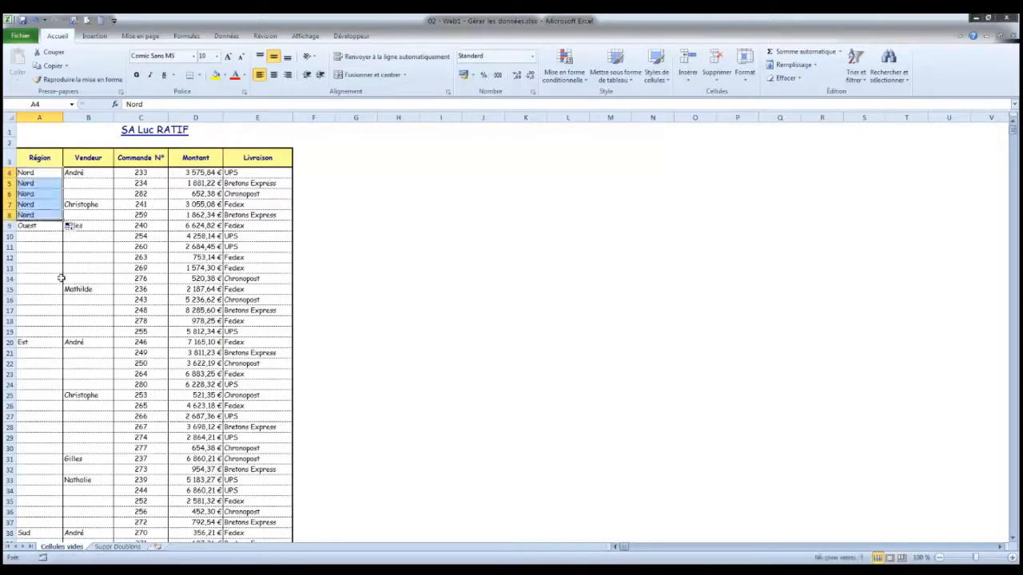
left_click(36, 20)
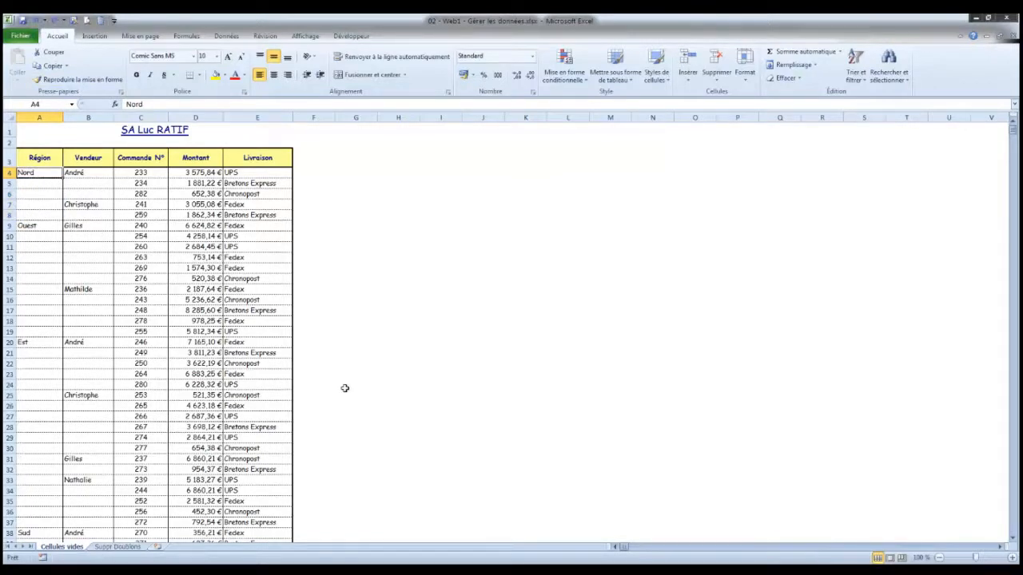
- Select the whole sales table from the Région header down to its last row, A3:E53
left_click(48, 160)
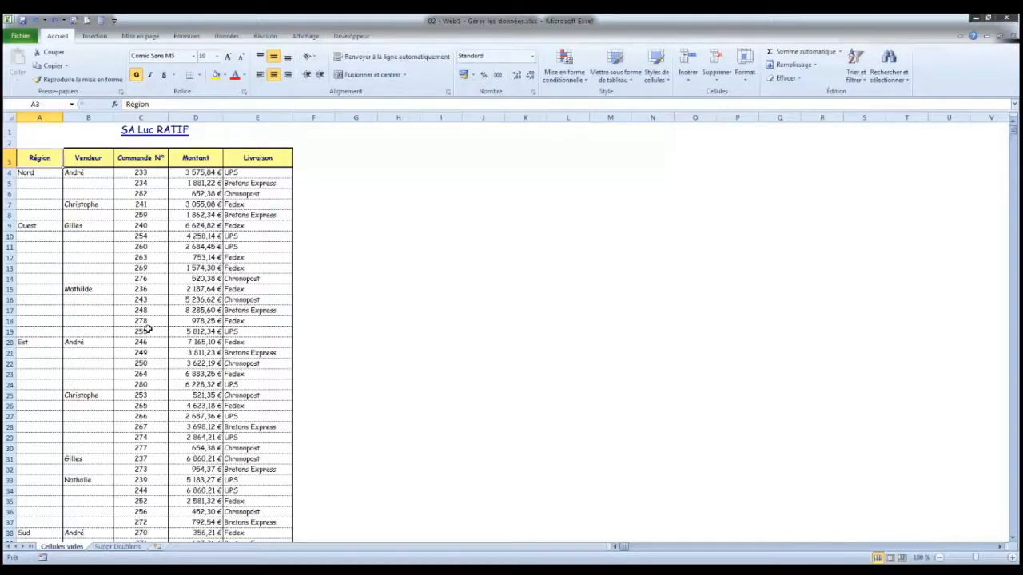
left_click(148, 300)
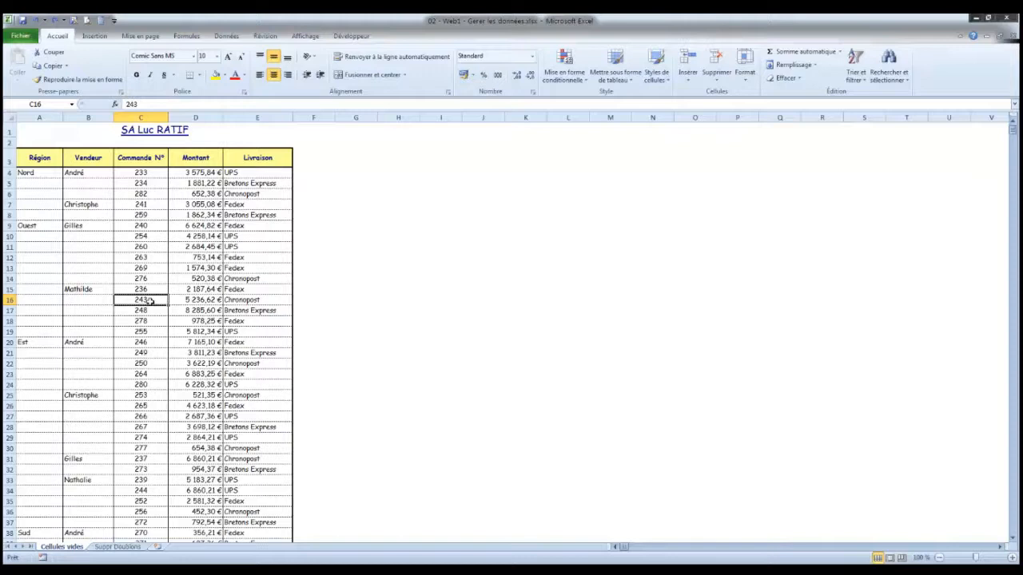
left_click(195, 247)
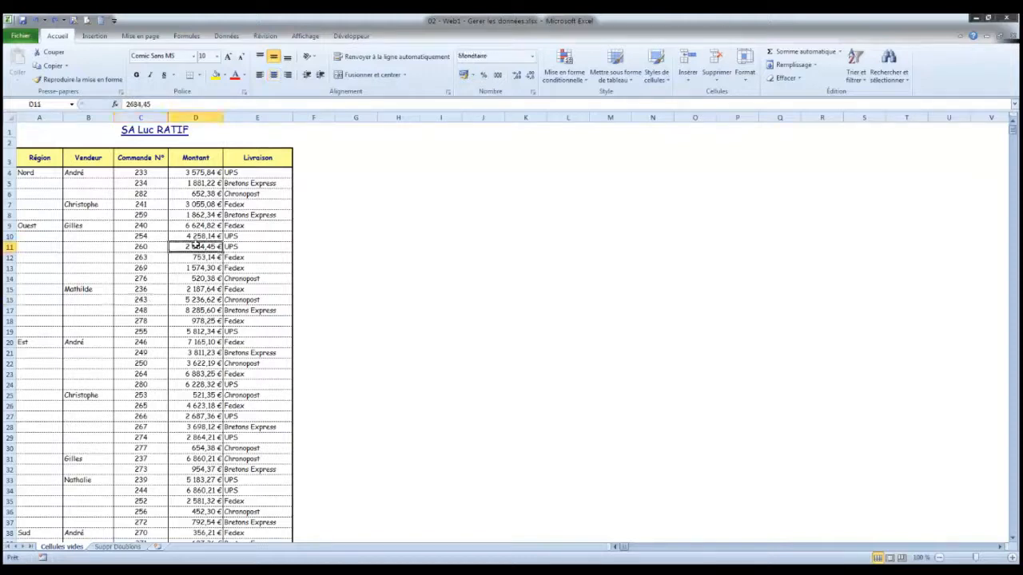
key("ctrl+a")
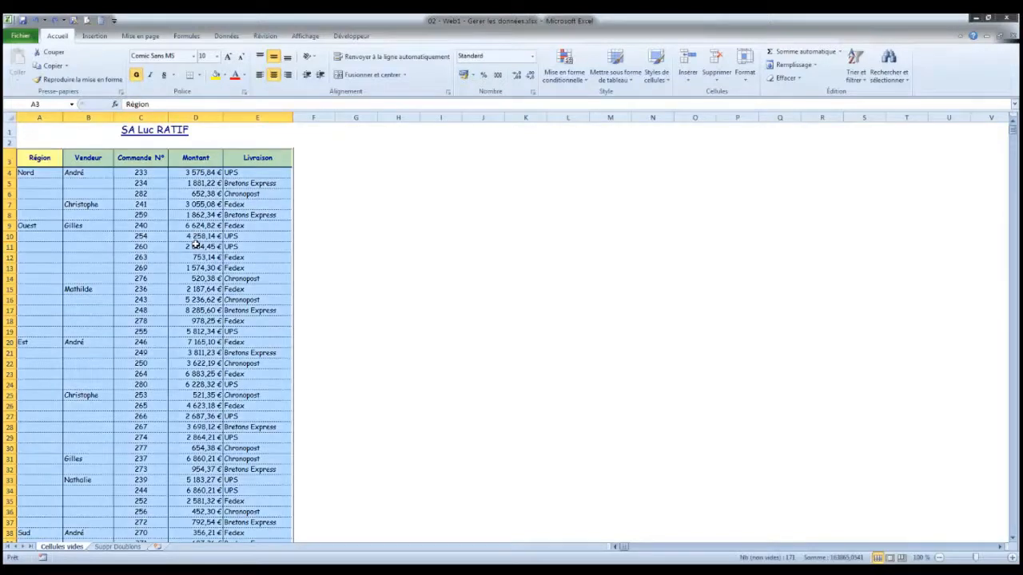
scroll(446, 375, "down", 11)
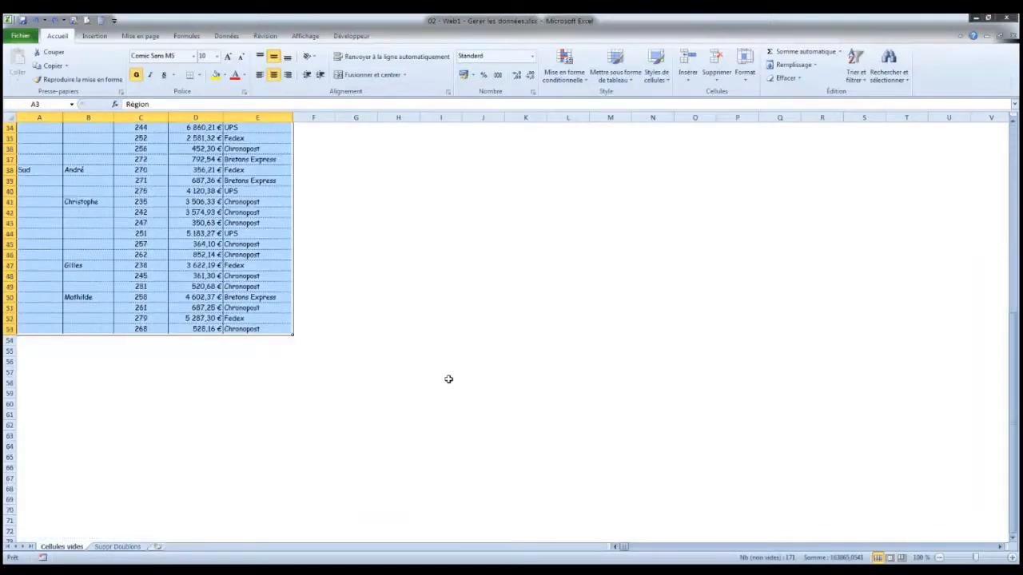
scroll(444, 368, "up", 7)
scroll(445, 368, "up", 4)
scroll(445, 369, "down", 8)
scroll(445, 368, "up", 8)
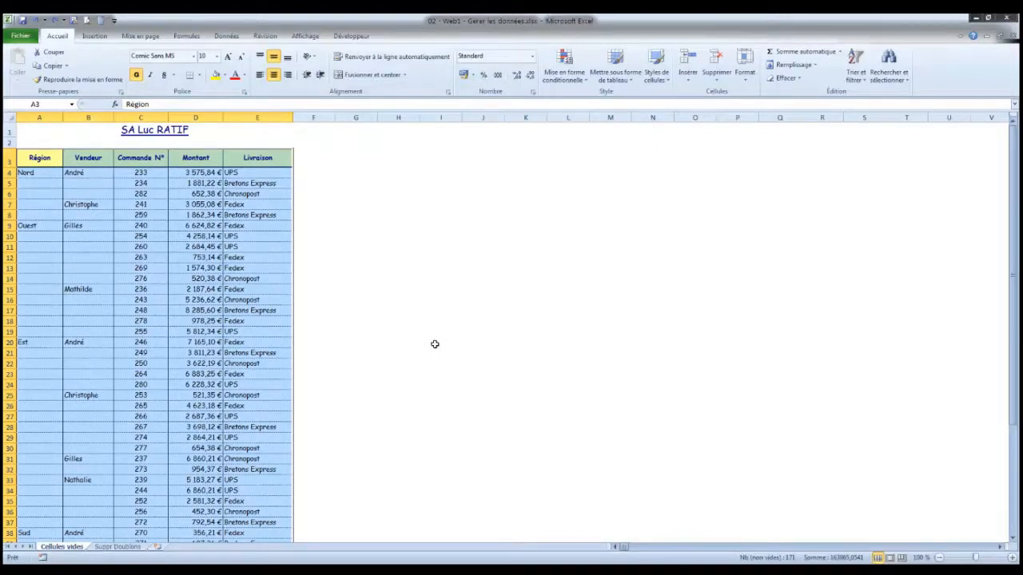
- Narrow the selection to only the blank cells (Cellules vides) of the table
key("F5")
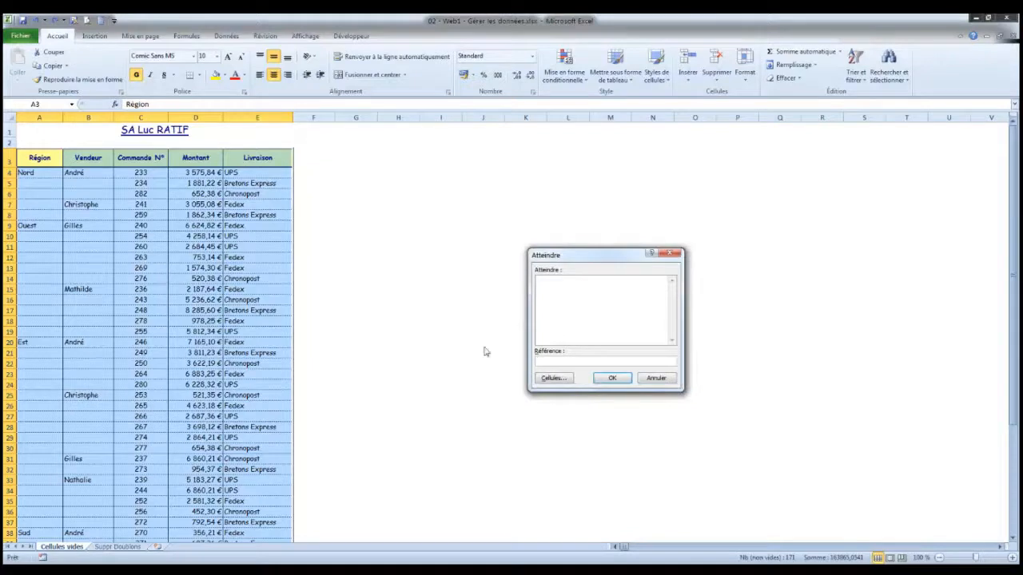
left_click_drag(575, 255, 379, 169)
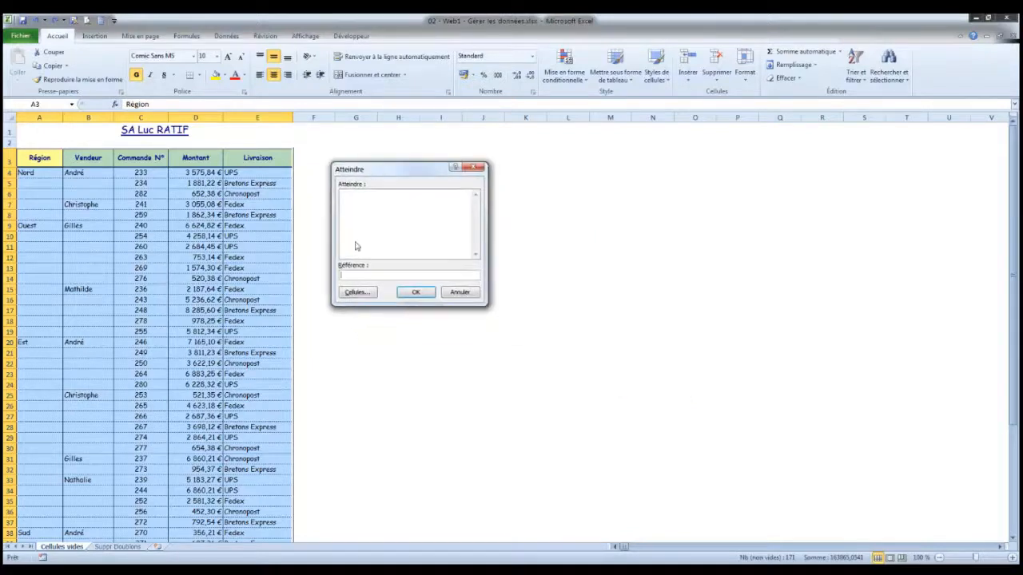
left_click(356, 293)
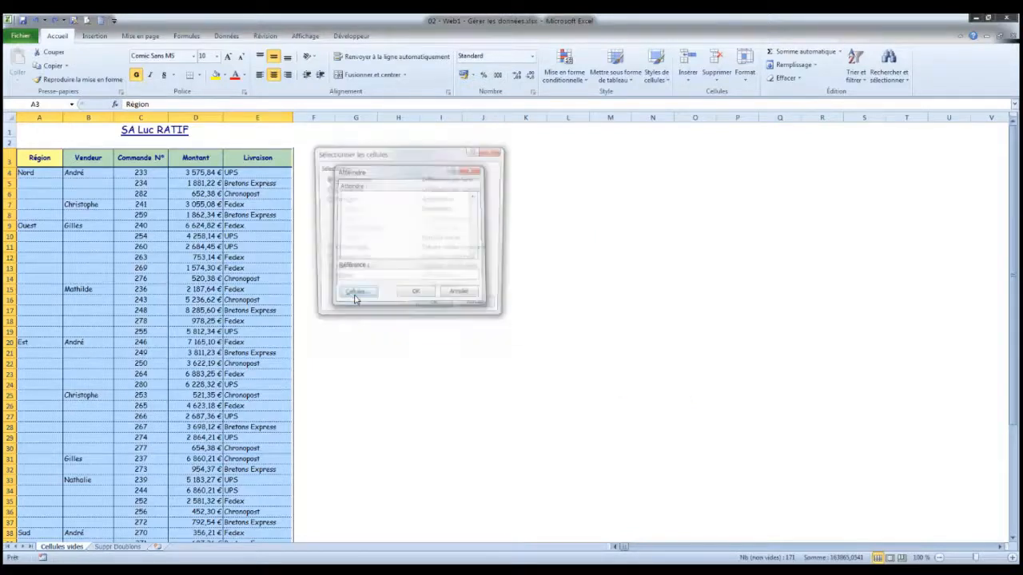
left_click(327, 251)
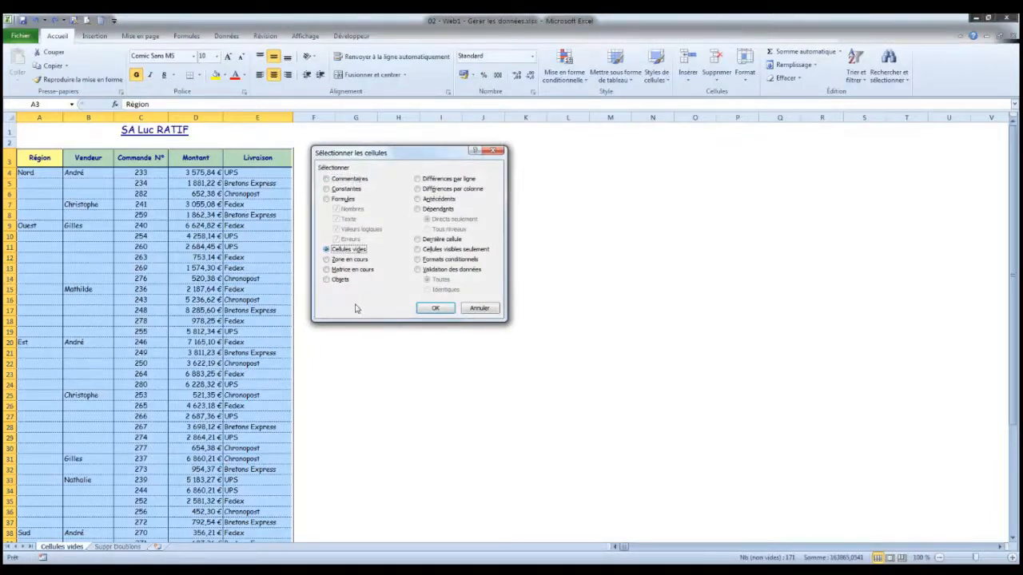
left_click(436, 309)
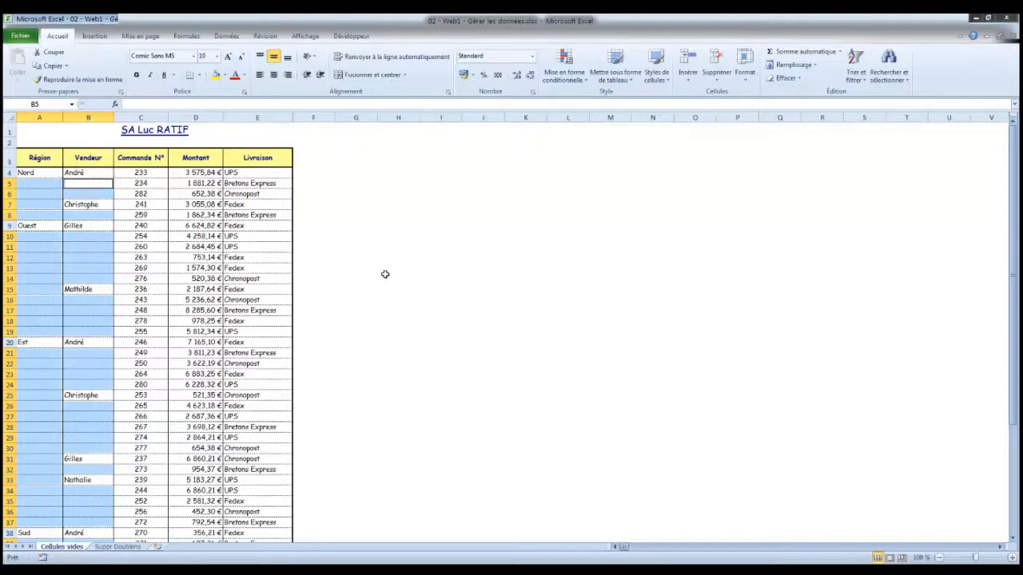
- Fill all selected blank cells at once with a relative formula pointing to the cell directly above, =B4 for B5
type("=")
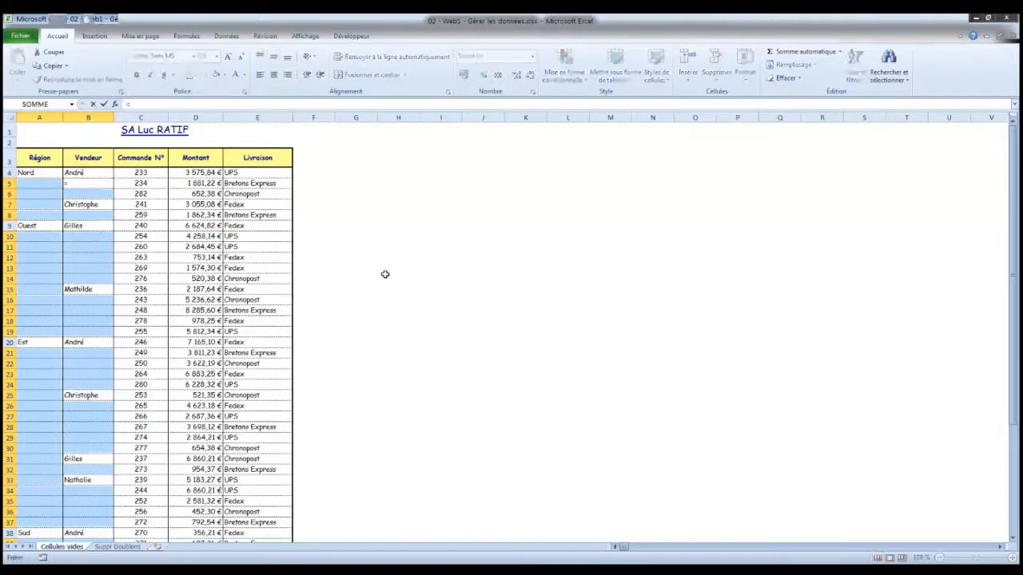
left_click(93, 172)
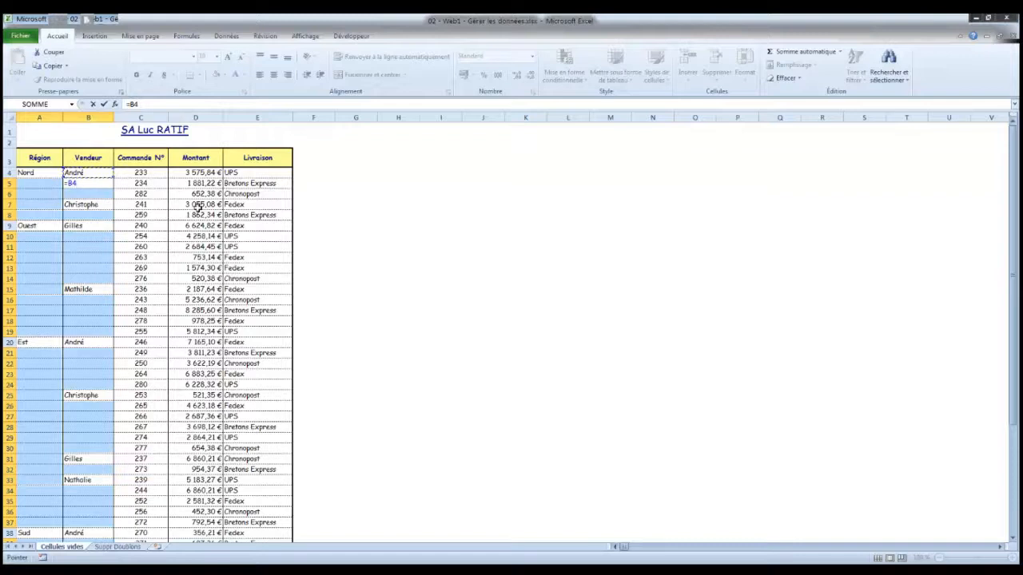
key("ctrl+Return")
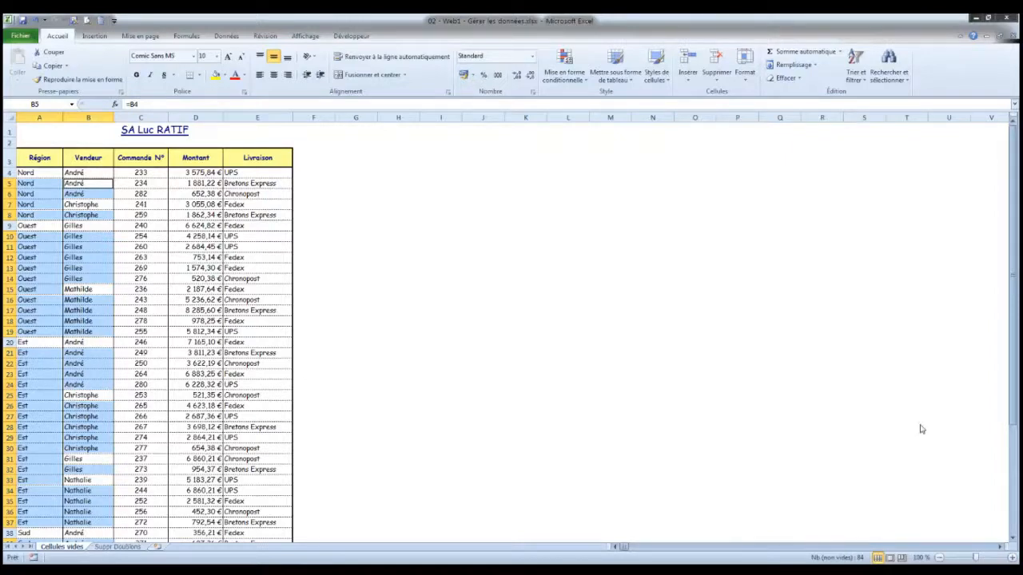
left_click_drag(1011, 421, 1011, 422)
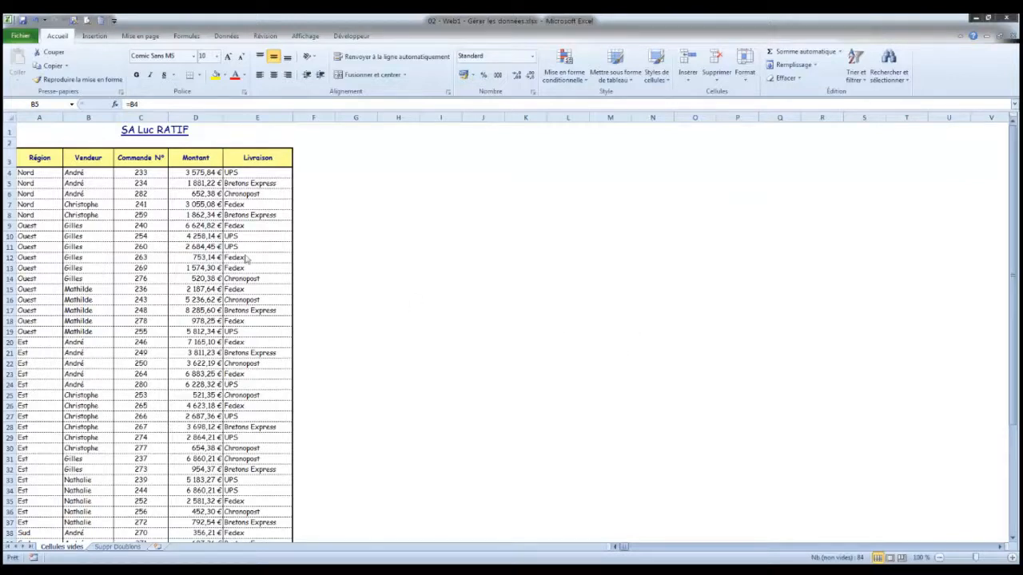
left_click(53, 37)
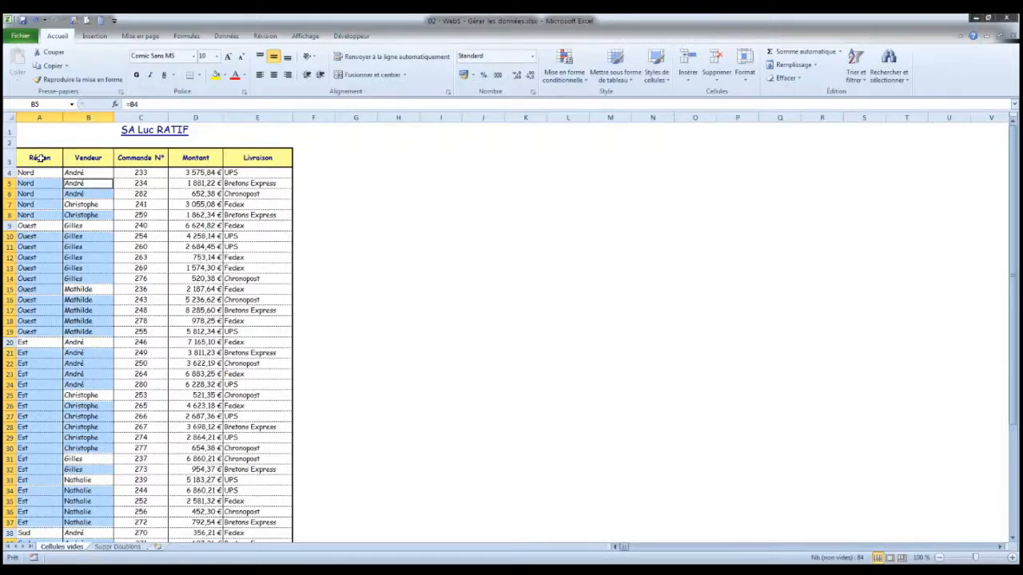
- Replace the formulas in the whole table with their values by copying it and pasting values only in place
left_click(204, 234)
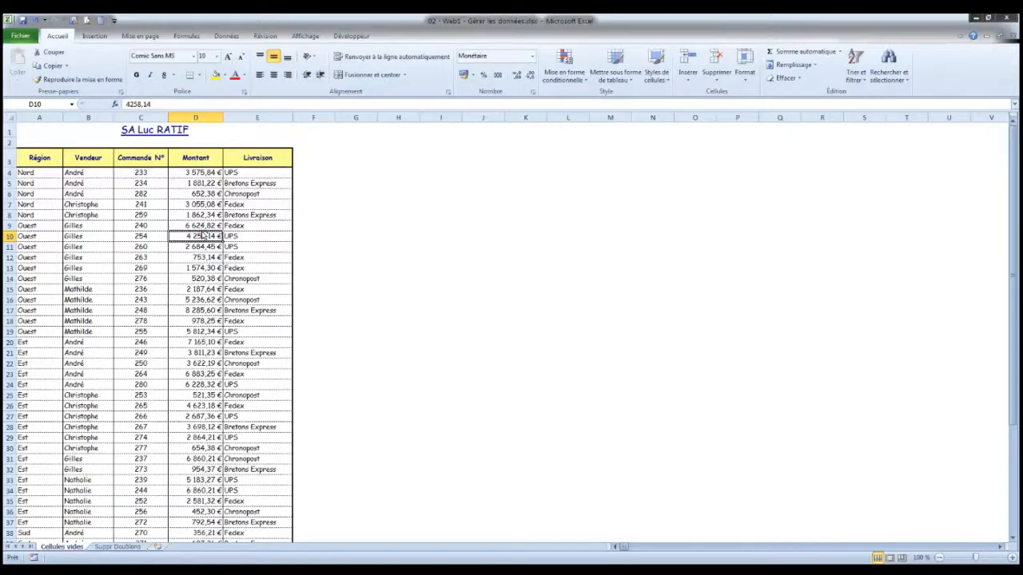
key("ctrl+a")
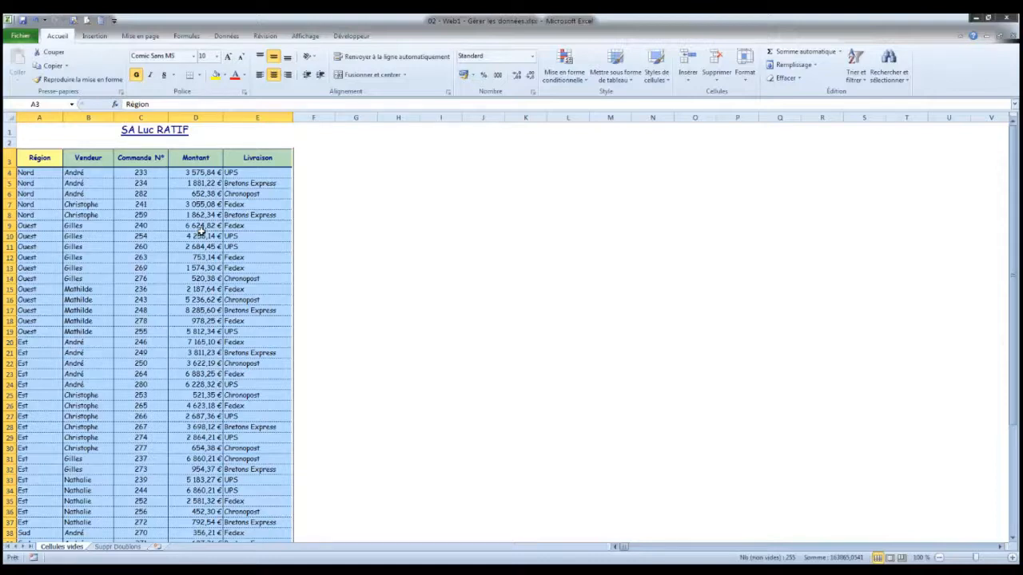
key("ctrl+c")
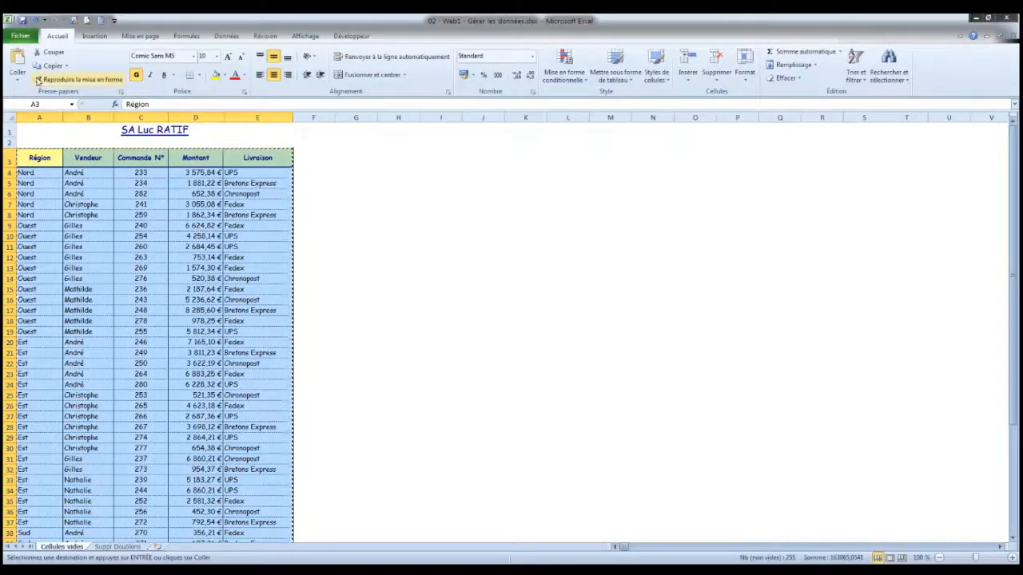
right_click(88, 206)
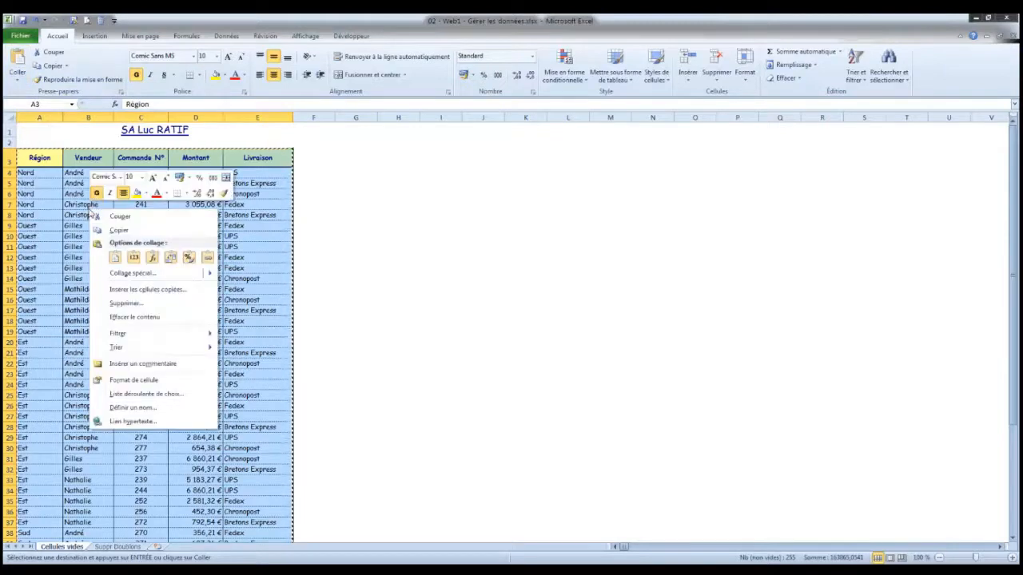
left_click(134, 257)
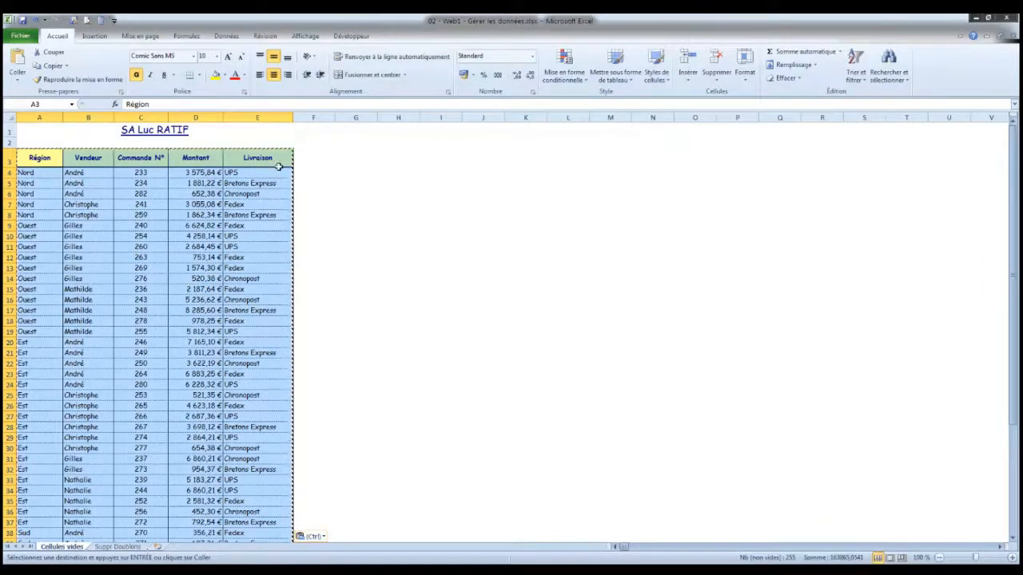
- Check several Région and Vendeur cells to see whether they hold plain text instead of formulas
left_click(84, 246)
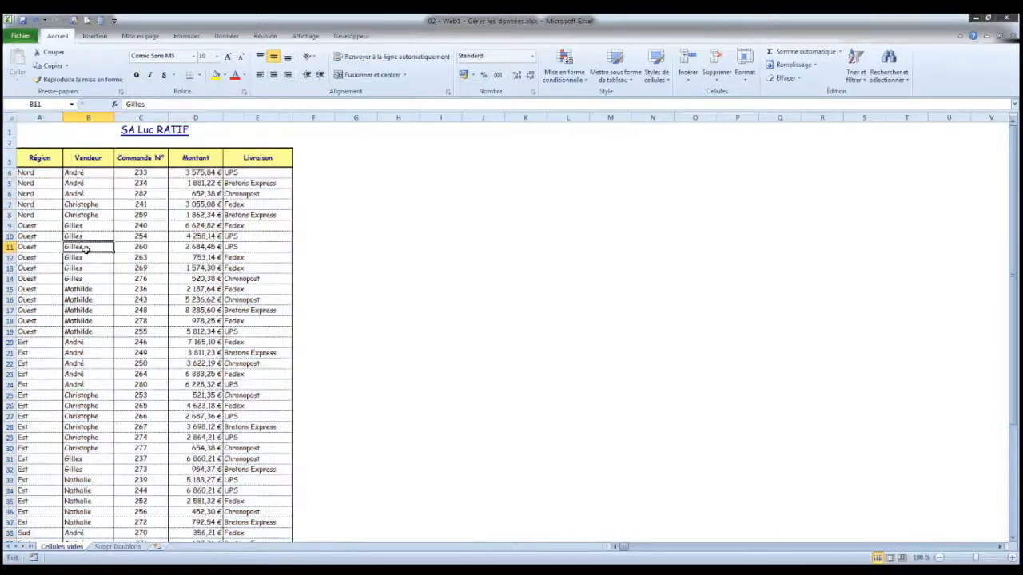
left_click(39, 268)
left_click_drag(40, 307, 40, 304)
left_click(73, 395)
left_click(72, 427)
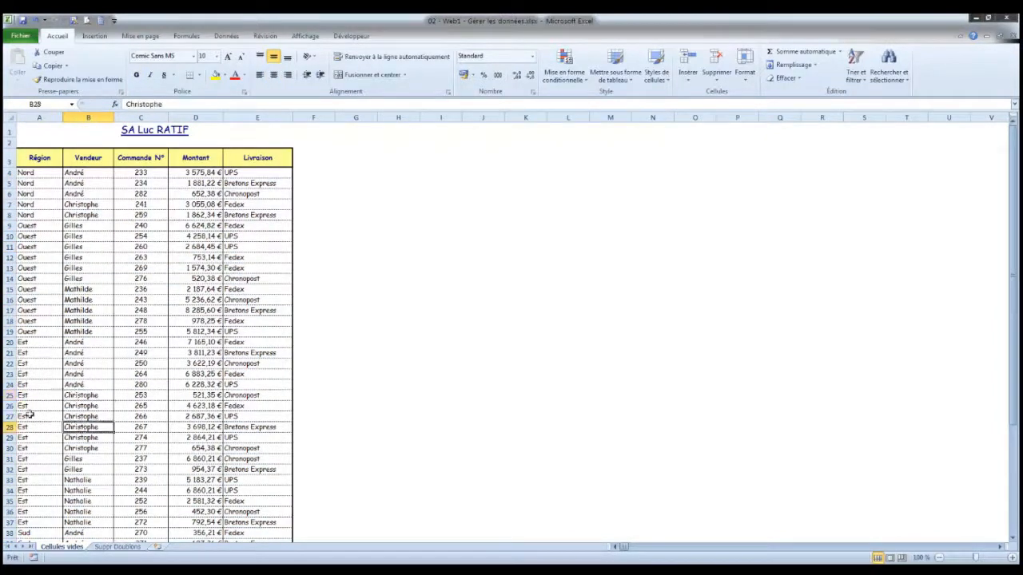
left_click(28, 413)
left_click(92, 342)
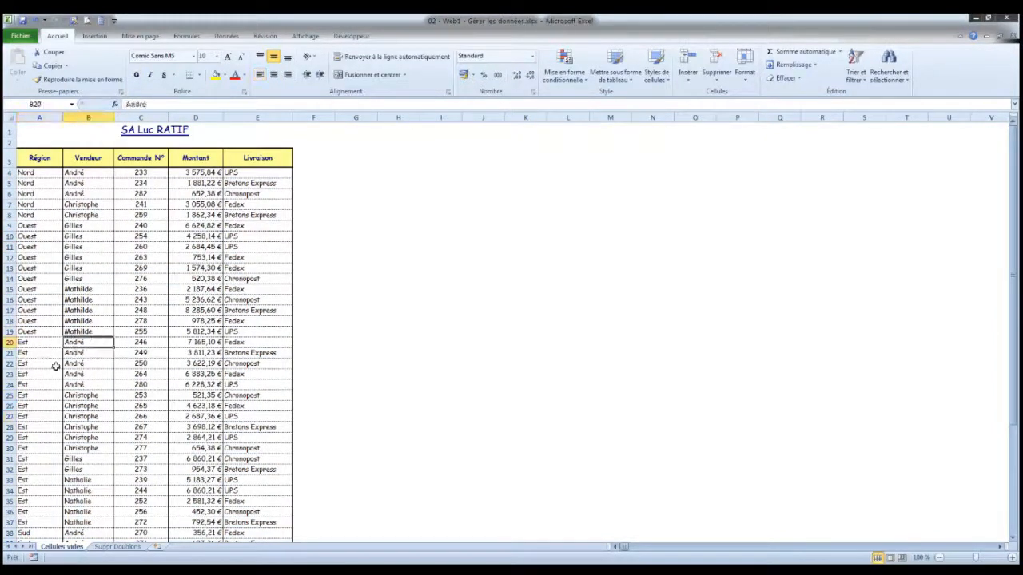
left_click(75, 384)
left_click(80, 246)
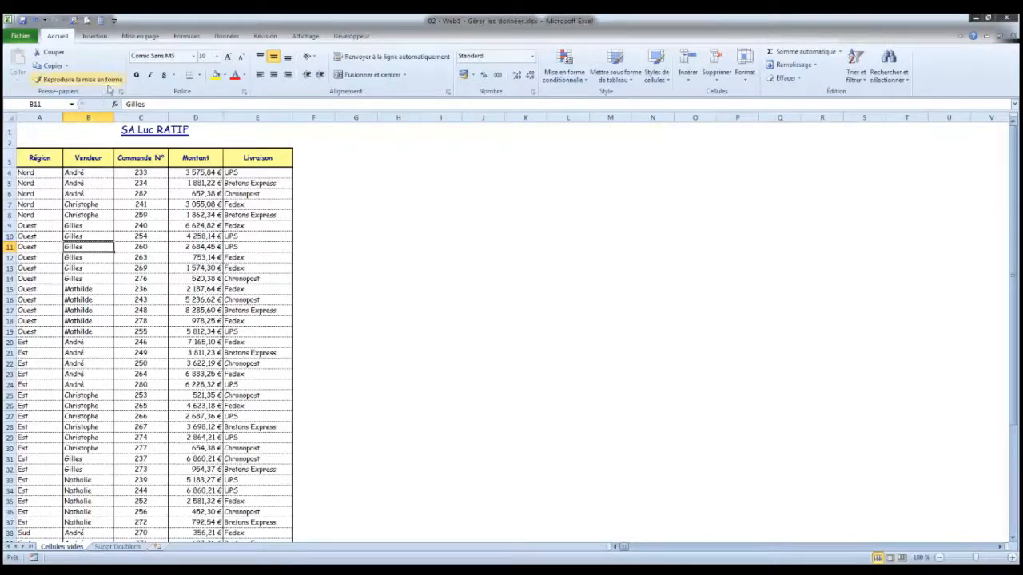
- On the Suppr Doublons sheet, copy the Client column with its header, C3:C29, to the empty area starting at I3
left_click(118, 548)
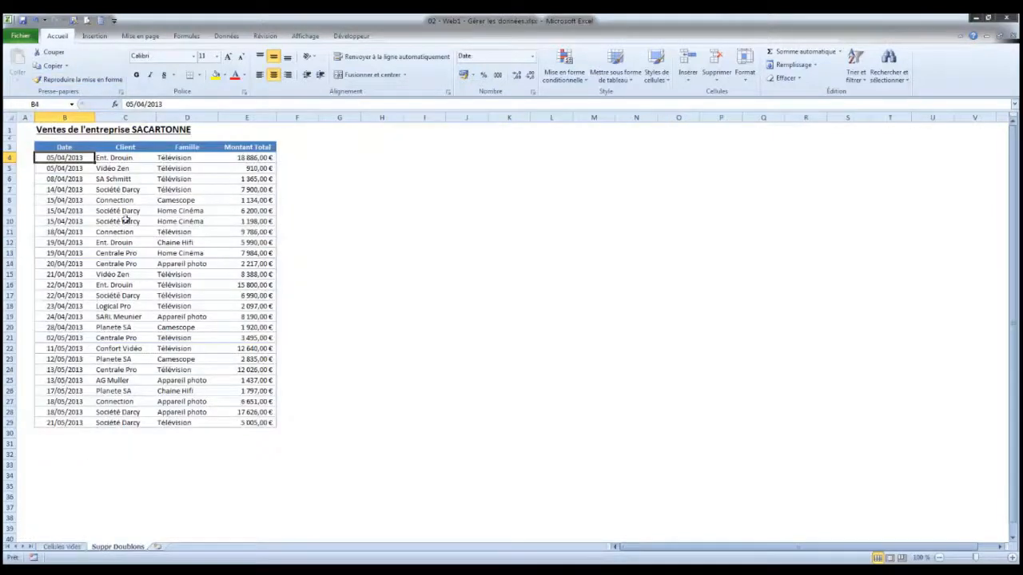
left_click(123, 157)
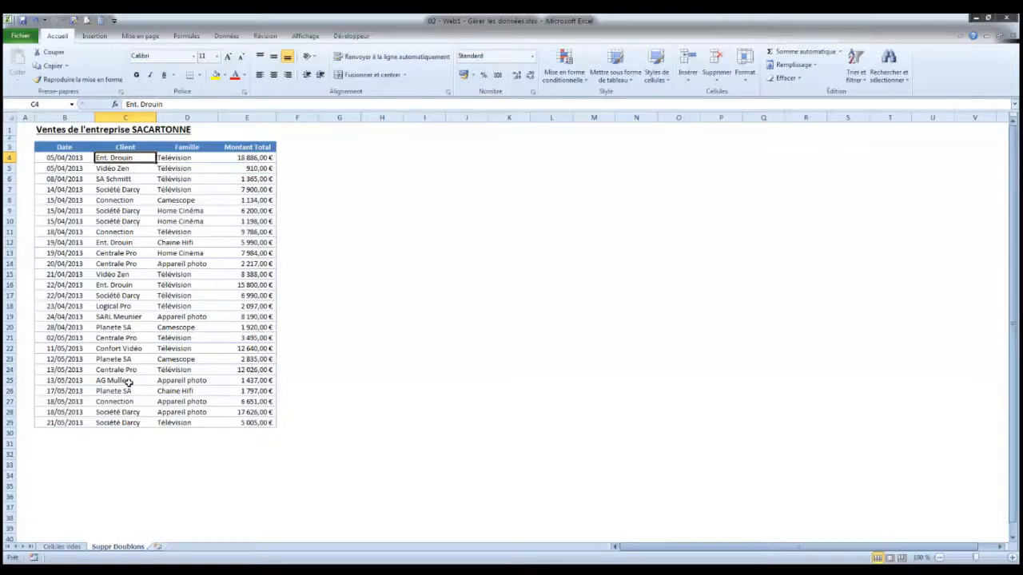
left_click_drag(120, 147, 125, 421)
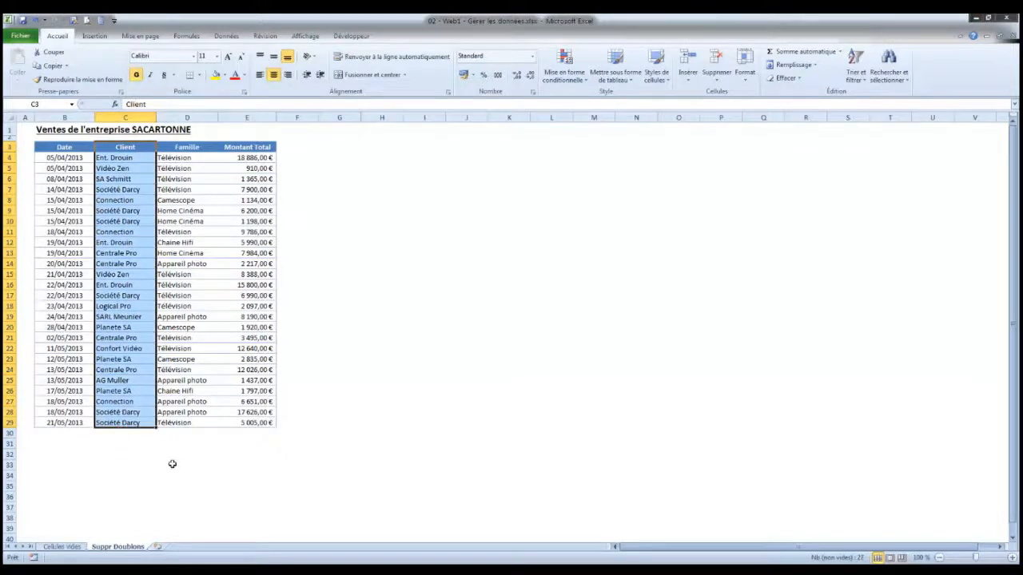
key("ctrl+c")
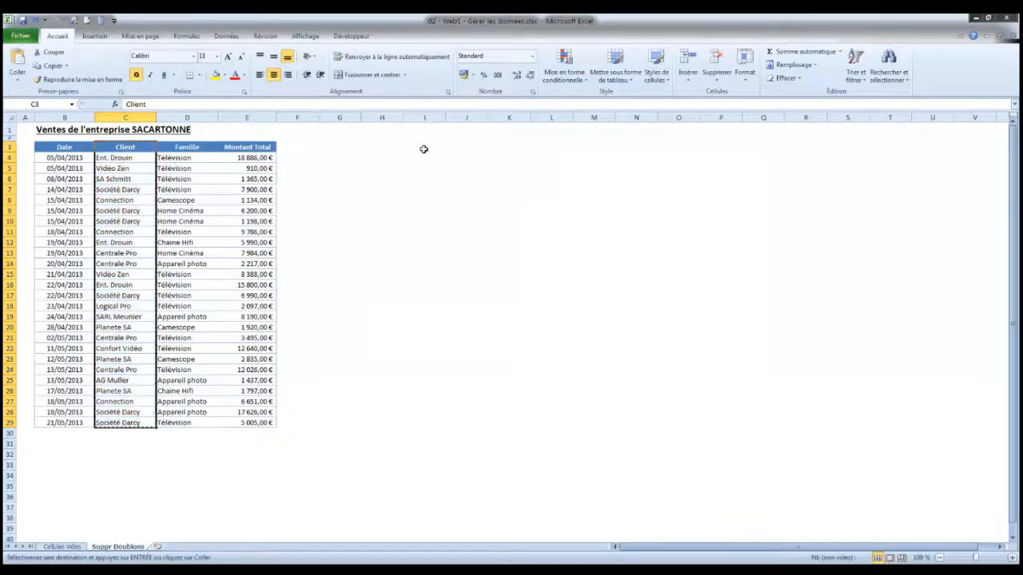
left_click(424, 149)
key("ctrl+v")
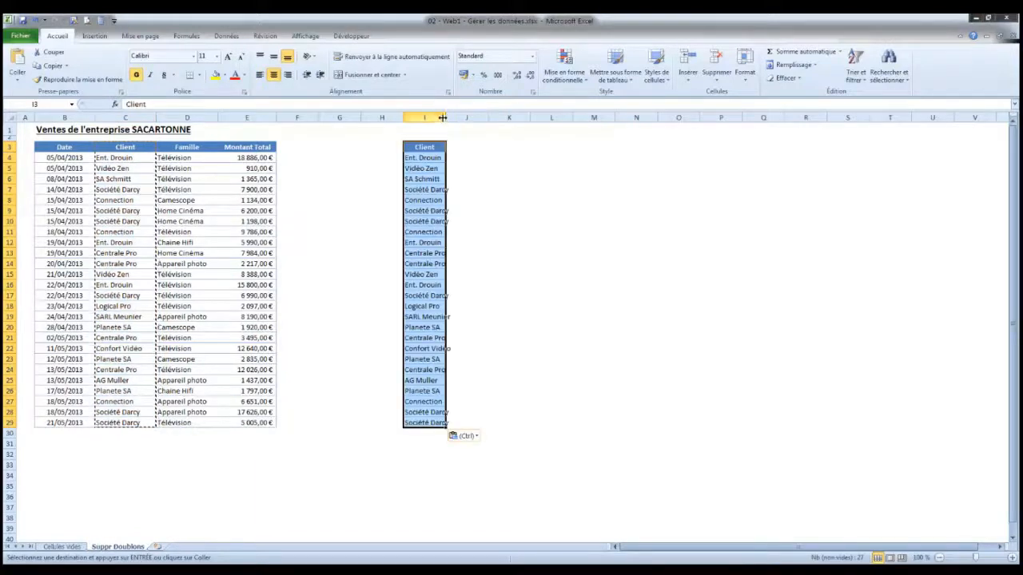
- Widen column I so that the copied client names fit fully within it
double_click(444, 117)
left_click_drag(447, 117, 472, 120)
left_click(438, 147)
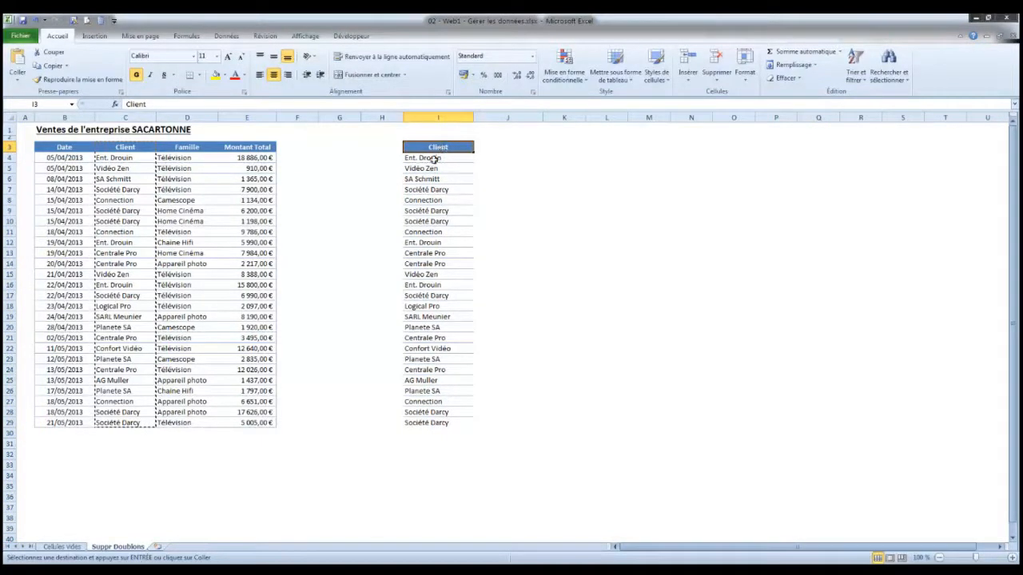
- Remove the duplicates from the copied client list I4:I29, based on the Client column, and deselect the list
left_click_drag(434, 158, 429, 424)
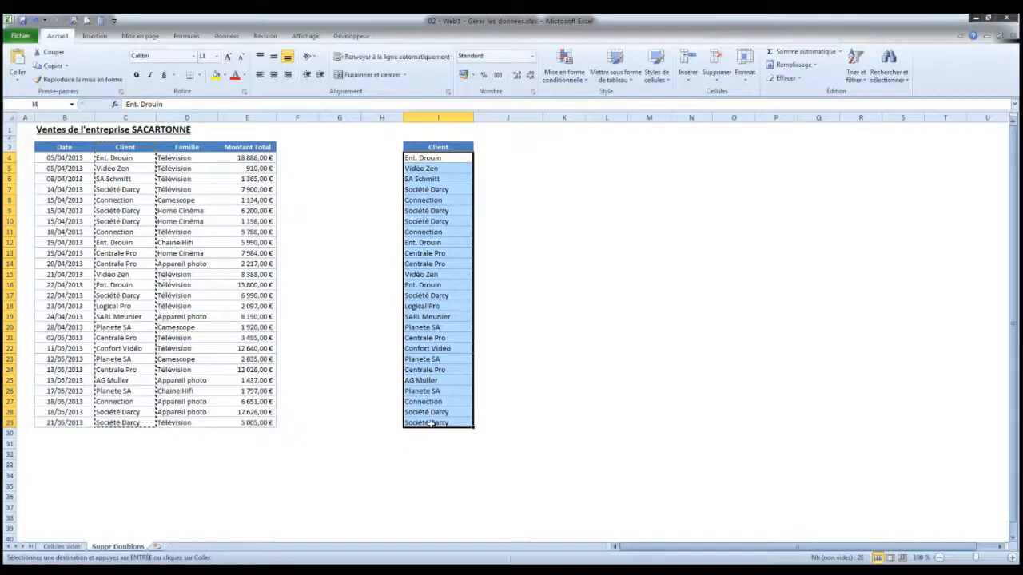
left_click(223, 38)
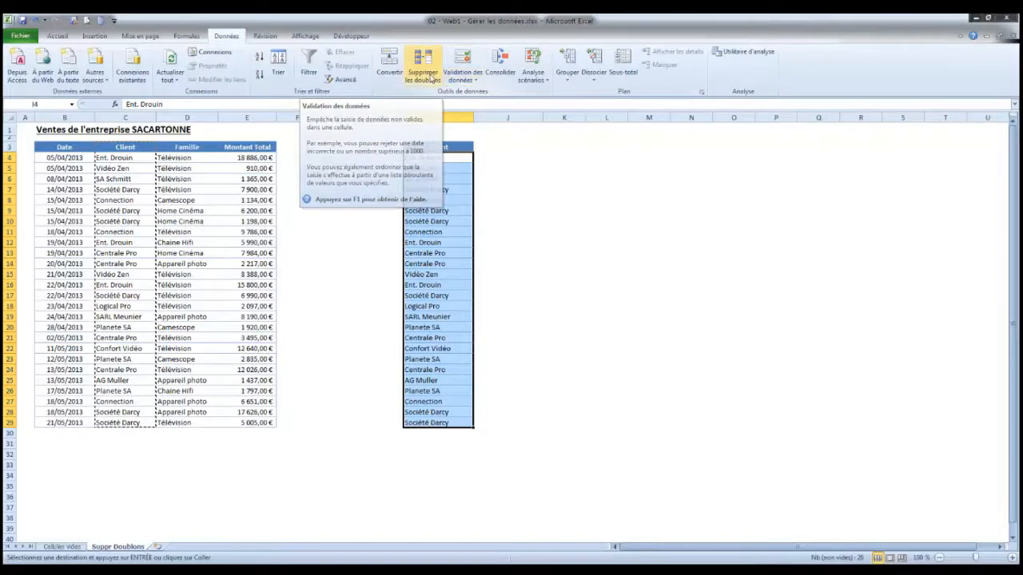
left_click(424, 74)
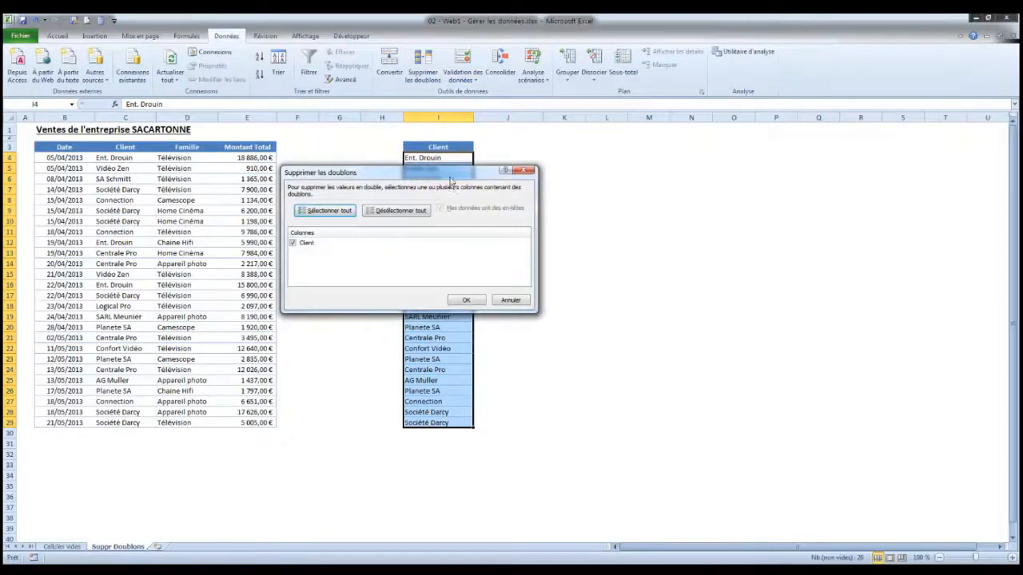
left_click_drag(451, 174, 264, 201)
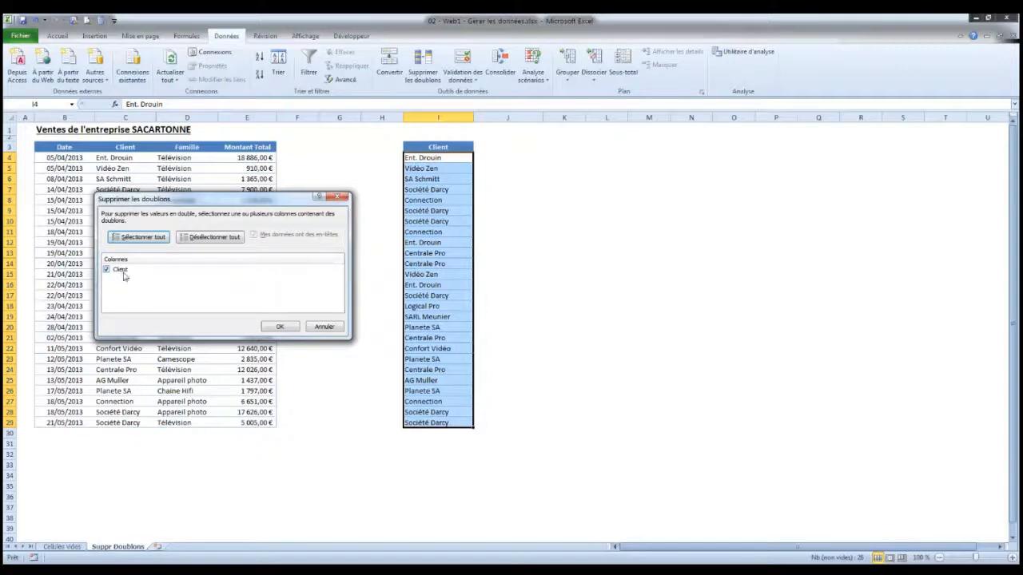
left_click(282, 327)
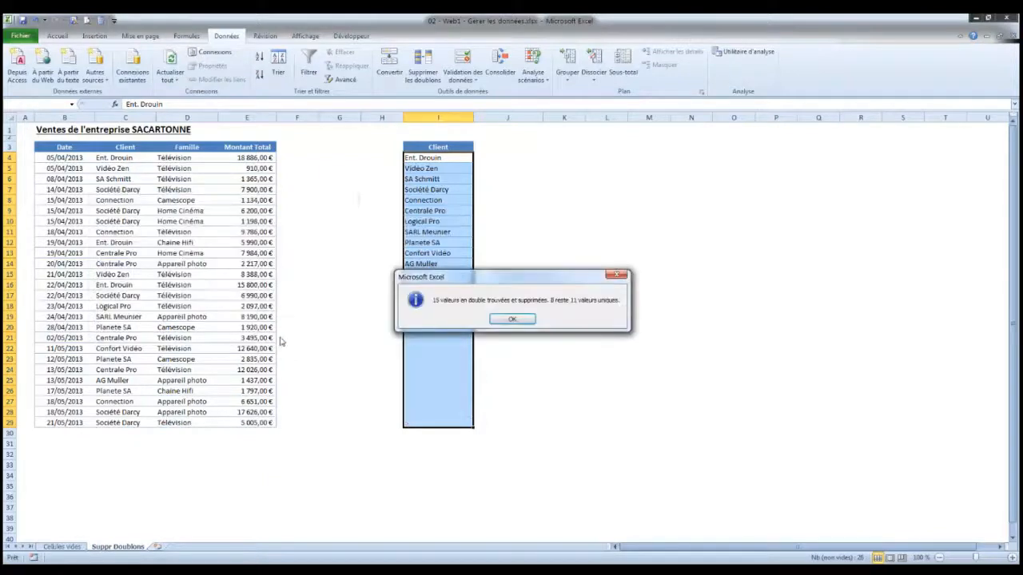
left_click_drag(518, 274, 432, 195)
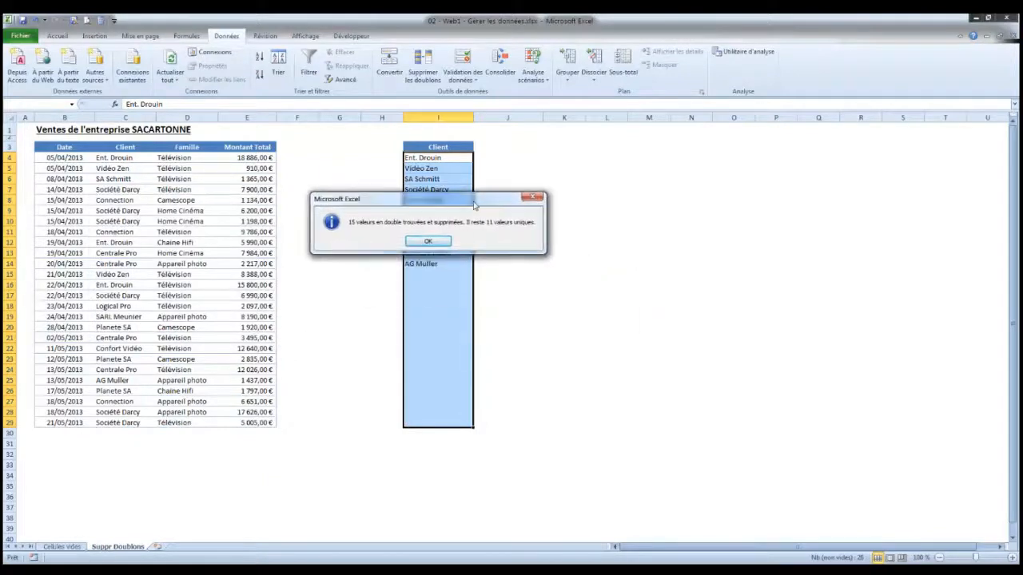
left_click(444, 243)
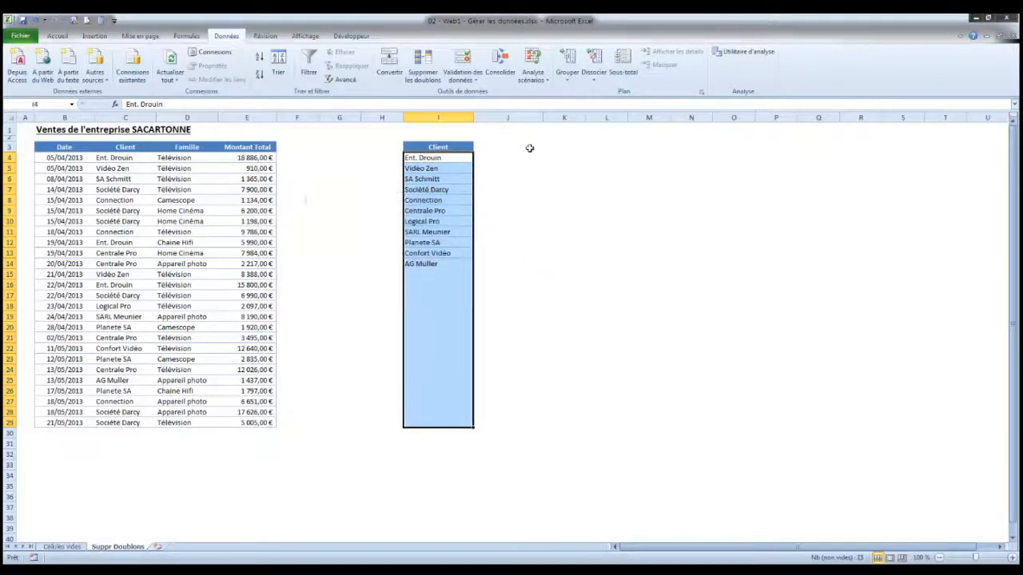
left_click(530, 149)
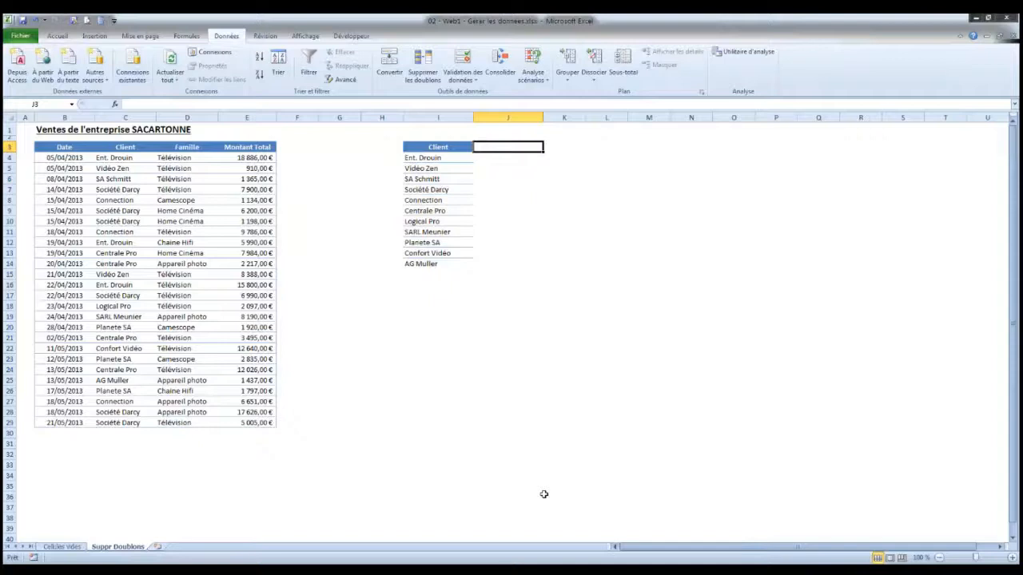
left_click(62, 146)
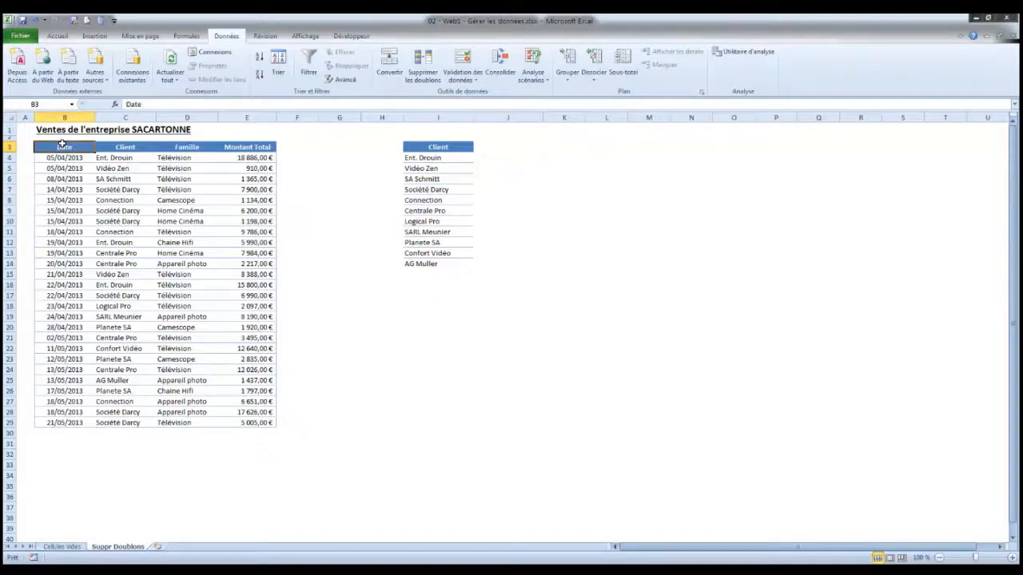